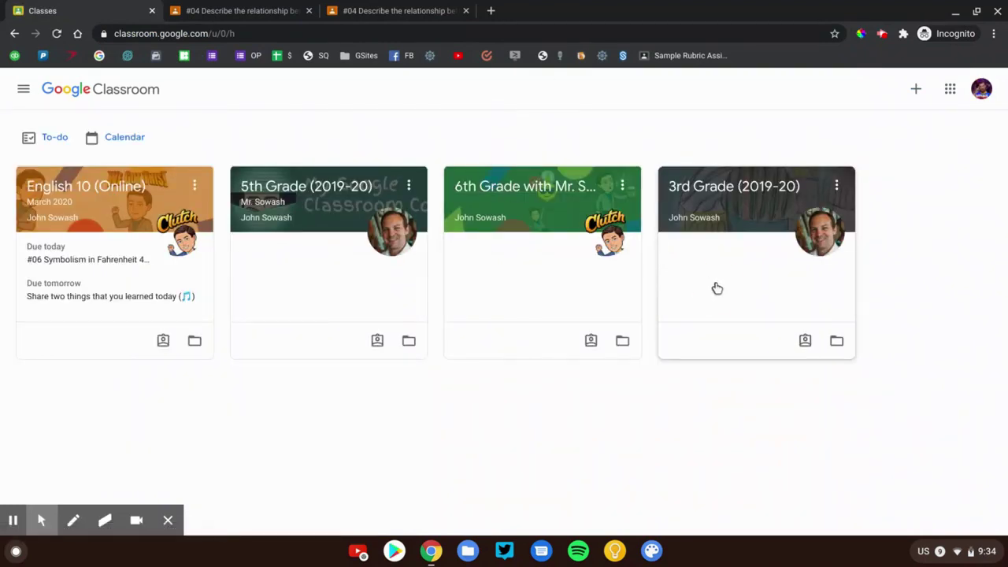
Load the Classes home page showing the English 10 (Online), 5th, 6th and 3rd Grade cards
{"action": "mouse_move", "coordinate": [715, 286]}
{"action": "left_mouse_down"}
{"action": "mouse_move", "coordinate": [706, 299]}
{"action": "mouse_move", "coordinate": [722, 286]}
{"action": "left_mouse_up"}
Open English 10 (Online), browse its Stream posts, and go to the Classwork page
{"action": "mouse_move", "coordinate": [534, 262]}
{"action": "left_mouse_down"}
{"action": "mouse_move", "coordinate": [572, 286]}
{"action": "mouse_move", "coordinate": [551, 250]}
{"action": "mouse_move", "coordinate": [535, 262]}
{"action": "left_mouse_up"}
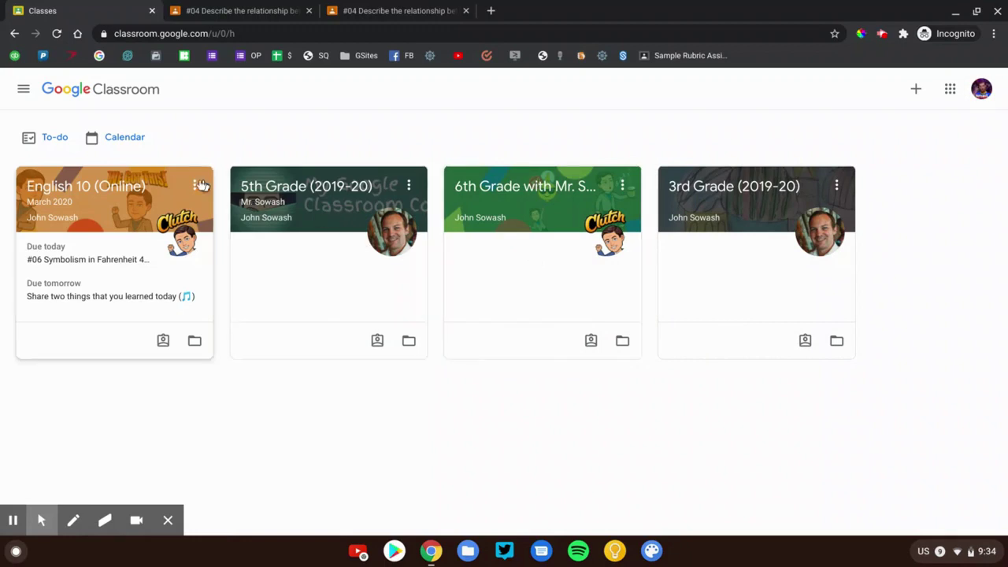
{"action": "left_click", "coordinate": [49, 194]}
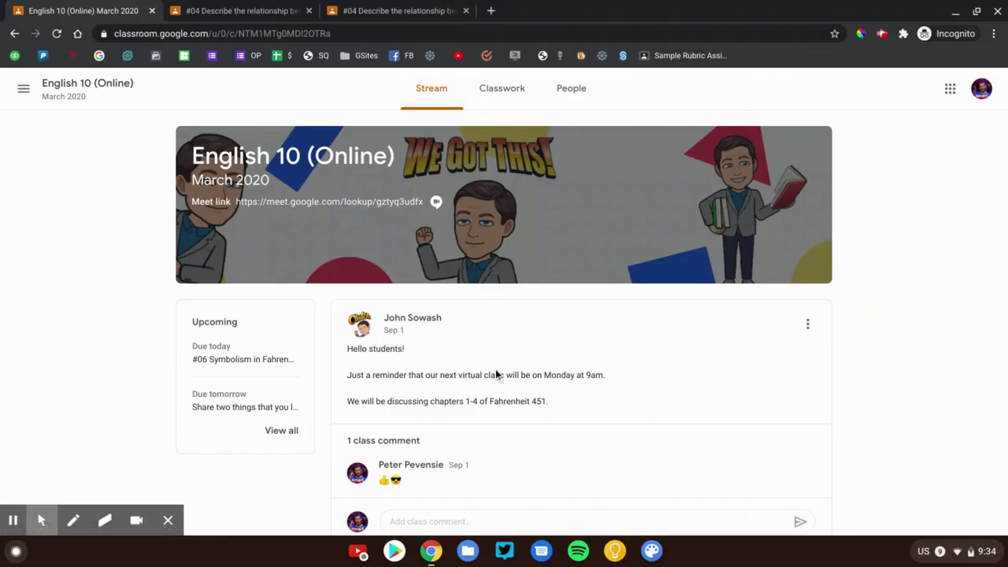
{"action": "scroll", "coordinate": [496, 369], "scroll_direction": "down", "scroll_amount": 3}
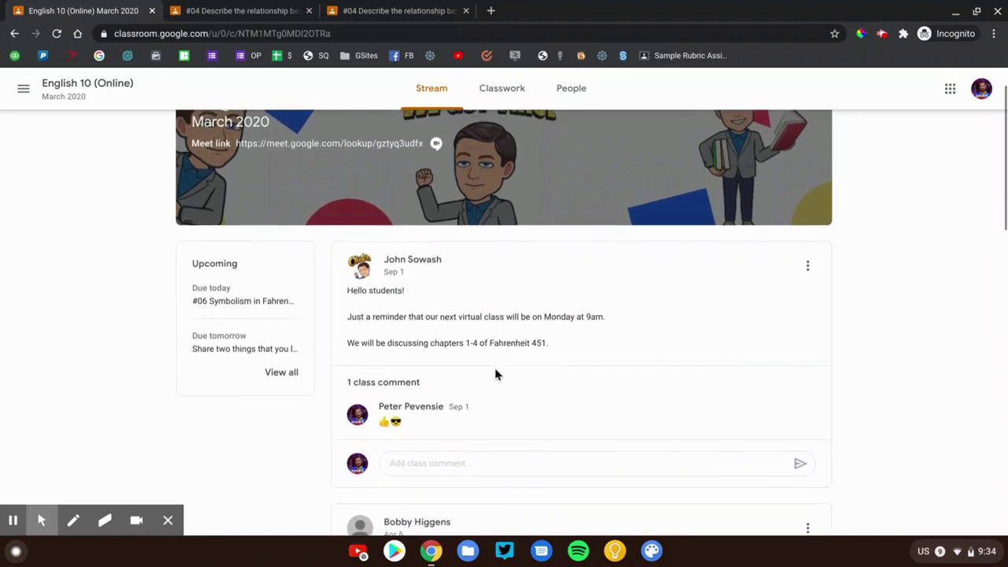
{"action": "scroll", "coordinate": [494, 368], "scroll_direction": "down", "scroll_amount": 5}
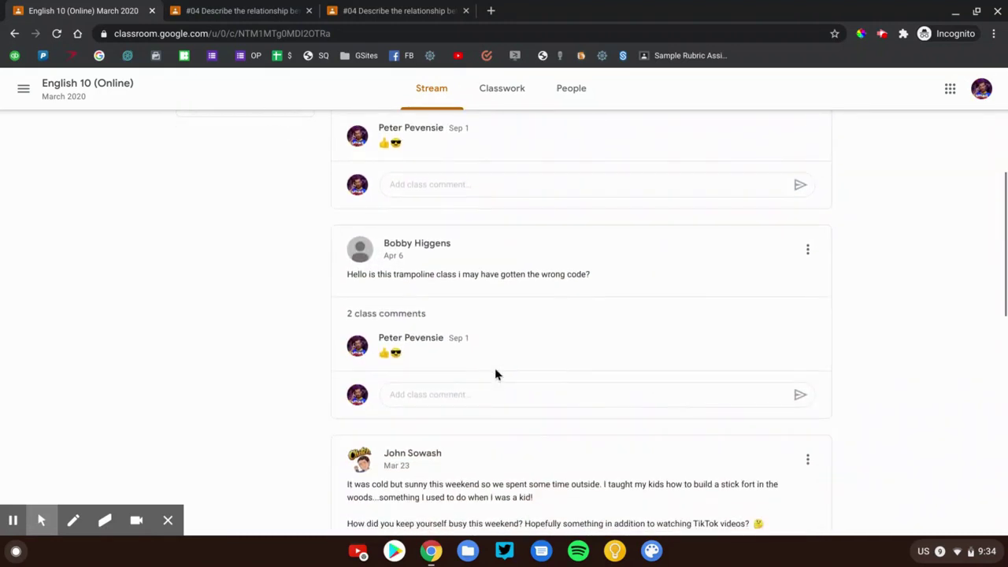
{"action": "scroll", "coordinate": [495, 371], "scroll_direction": "down", "scroll_amount": 6}
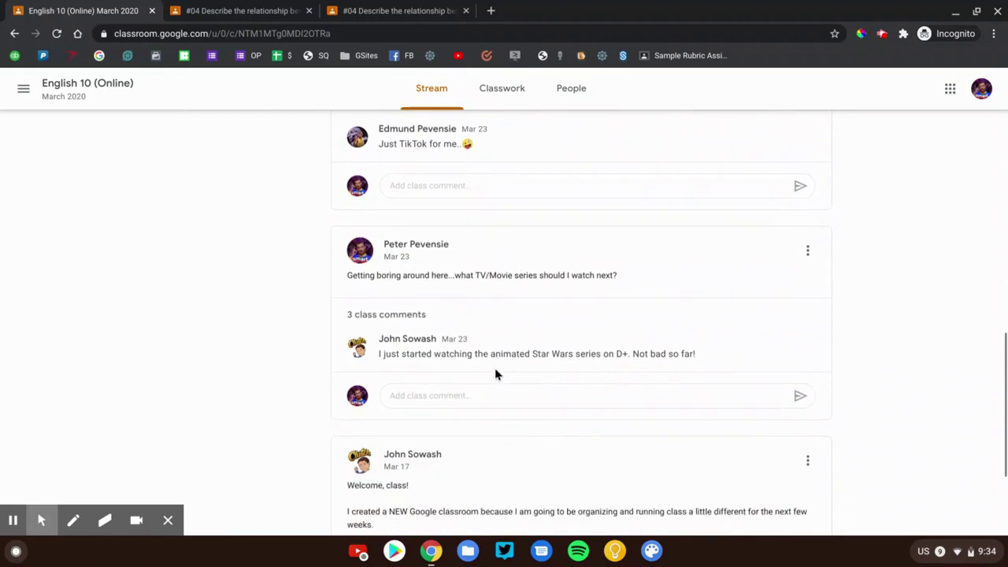
{"action": "scroll", "coordinate": [495, 374], "scroll_direction": "up", "scroll_amount": 10}
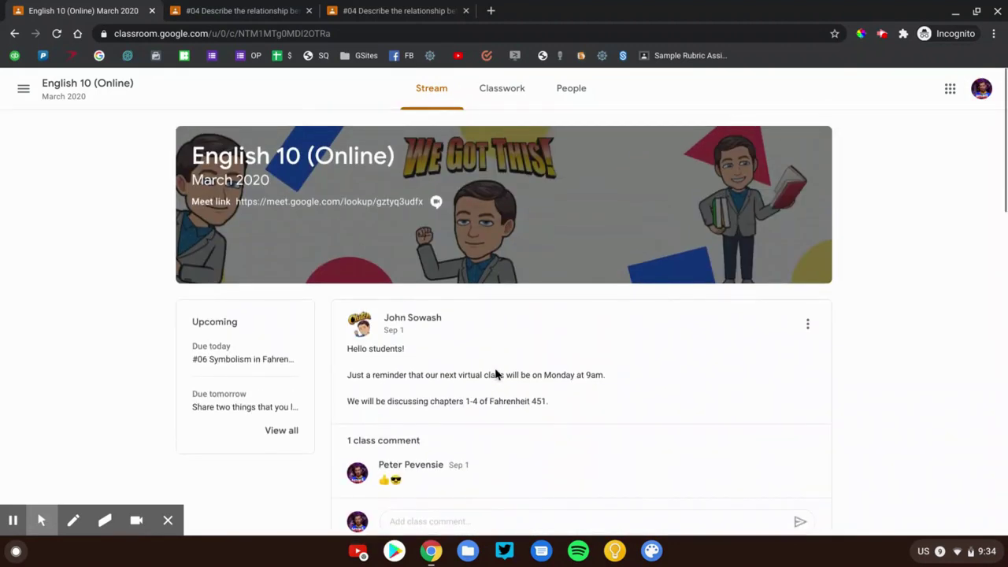
{"action": "scroll", "coordinate": [495, 376], "scroll_direction": "down", "scroll_amount": 1}
{"action": "scroll", "coordinate": [495, 382], "scroll_direction": "up", "scroll_amount": 1}
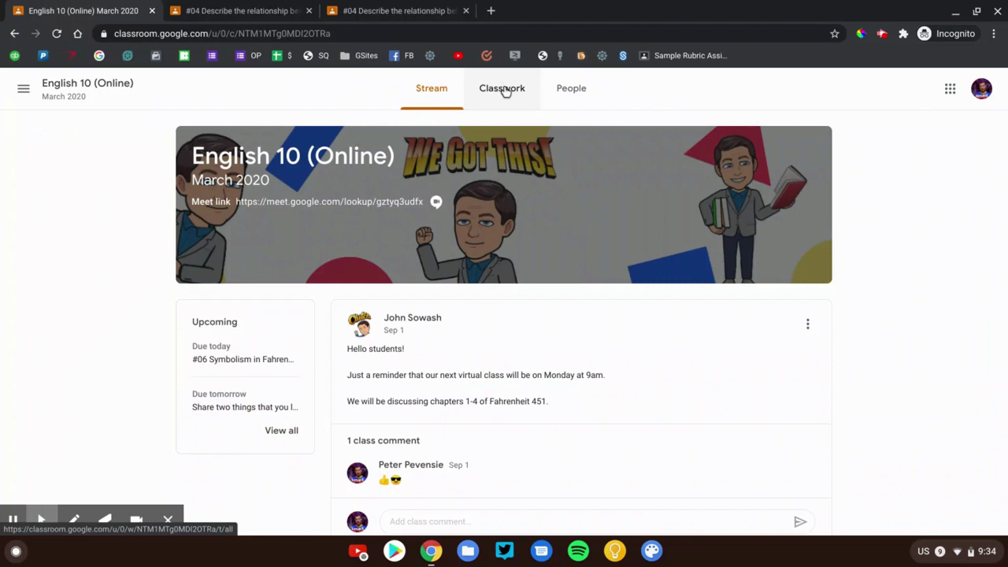
{"action": "left_click", "coordinate": [505, 90]}
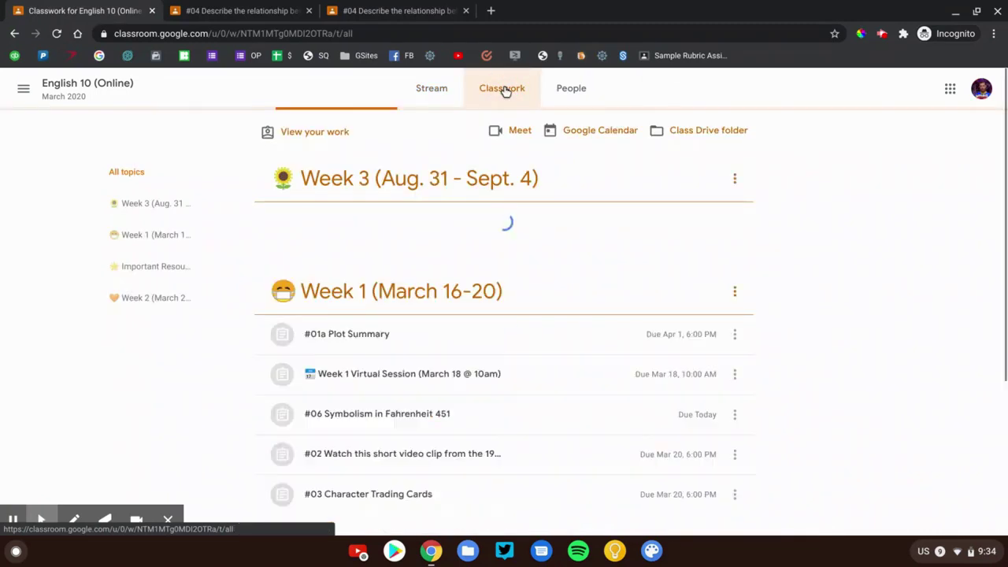
{"action": "scroll", "coordinate": [559, 326], "scroll_direction": "down", "scroll_amount": 4}
{"action": "scroll", "coordinate": [560, 333], "scroll_direction": "down", "scroll_amount": 2}
{"action": "scroll", "coordinate": [560, 333], "scroll_direction": "up", "scroll_amount": 5}
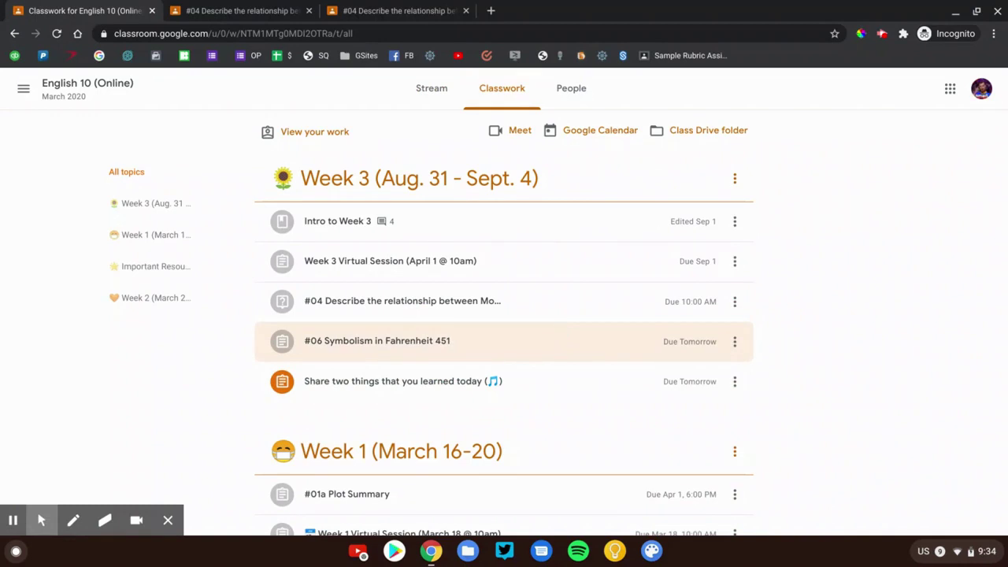
{"action": "left_click", "coordinate": [72, 520]}
{"action": "left_click", "coordinate": [25, 488]}
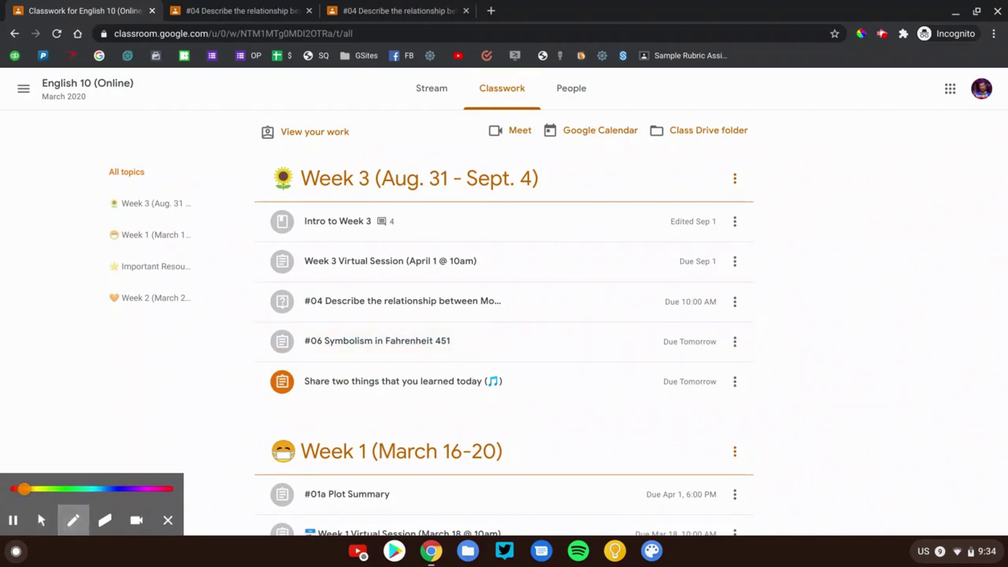
{"action": "mouse_move", "coordinate": [269, 161]}
{"action": "left_mouse_down"}
{"action": "mouse_move", "coordinate": [493, 144]}
{"action": "mouse_move", "coordinate": [331, 228]}
{"action": "mouse_move", "coordinate": [355, 156]}
{"action": "left_mouse_up"}
{"action": "mouse_move", "coordinate": [263, 423]}
{"action": "left_mouse_down"}
{"action": "mouse_move", "coordinate": [382, 410]}
{"action": "mouse_move", "coordinate": [319, 508]}
{"action": "mouse_move", "coordinate": [338, 407]}
{"action": "left_mouse_up"}
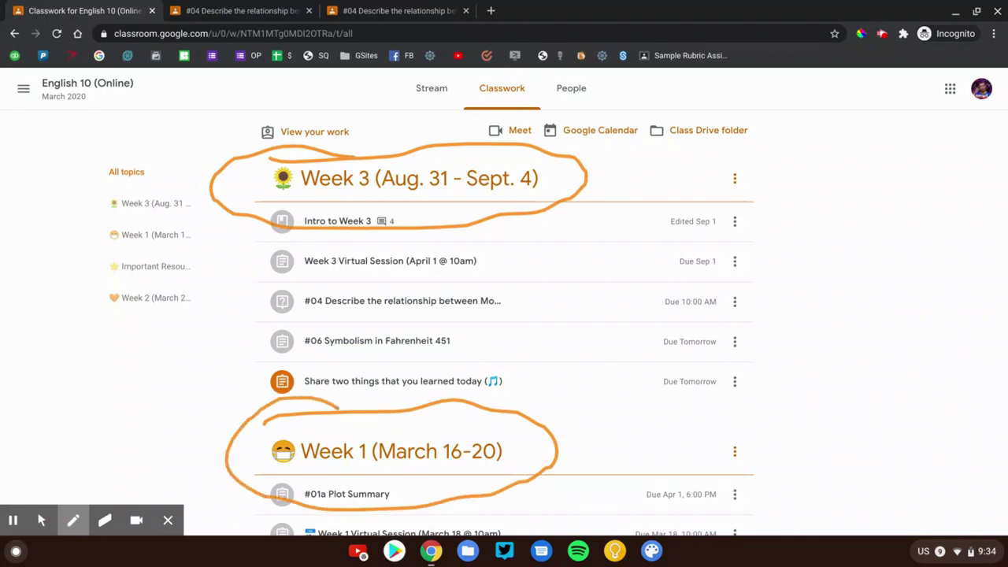
{"action": "left_click", "coordinate": [105, 520]}
{"action": "left_click", "coordinate": [16, 489]}
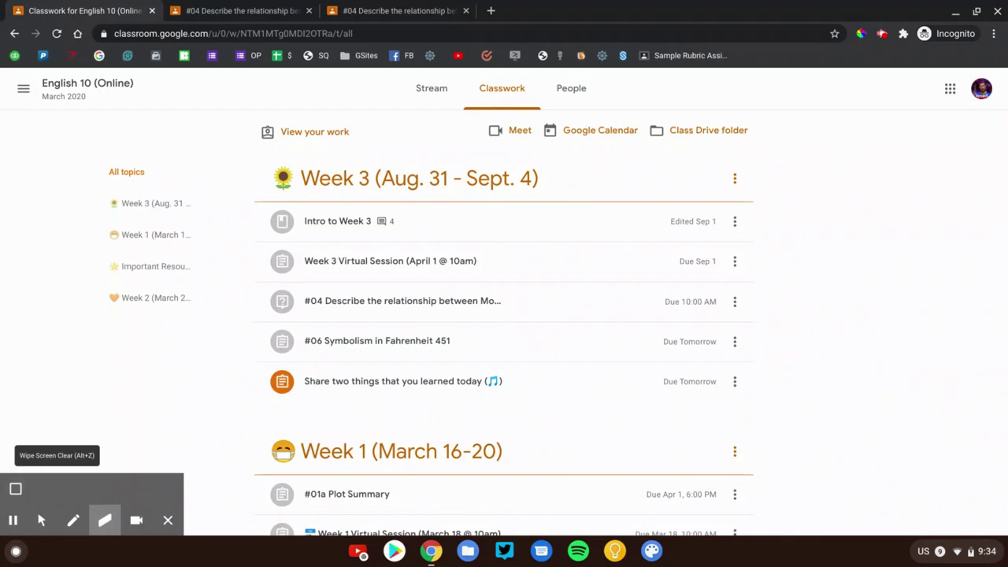
{"action": "left_click", "coordinate": [41, 520]}
{"action": "left_click", "coordinate": [72, 520]}
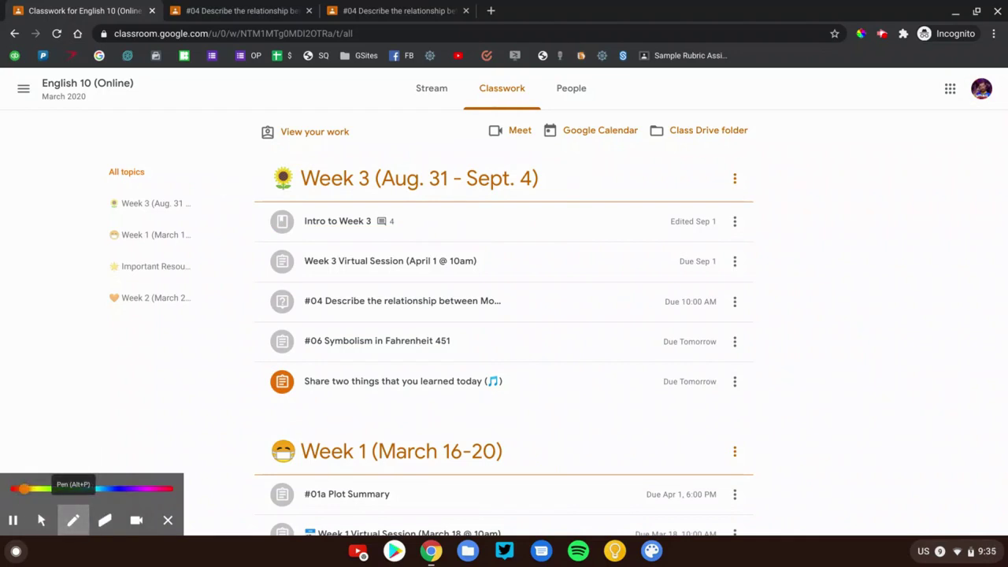
{"action": "mouse_move", "coordinate": [261, 219]}
{"action": "left_mouse_down"}
{"action": "mouse_move", "coordinate": [259, 228]}
{"action": "mouse_move", "coordinate": [201, 170]}
{"action": "left_mouse_up"}
{"action": "mouse_move", "coordinate": [260, 257]}
{"action": "left_mouse_down"}
{"action": "mouse_move", "coordinate": [258, 272]}
{"action": "mouse_move", "coordinate": [195, 212]}
{"action": "left_mouse_up"}
{"action": "left_click_drag", "start_coordinate": [256, 299], "coordinate": [208, 269]}
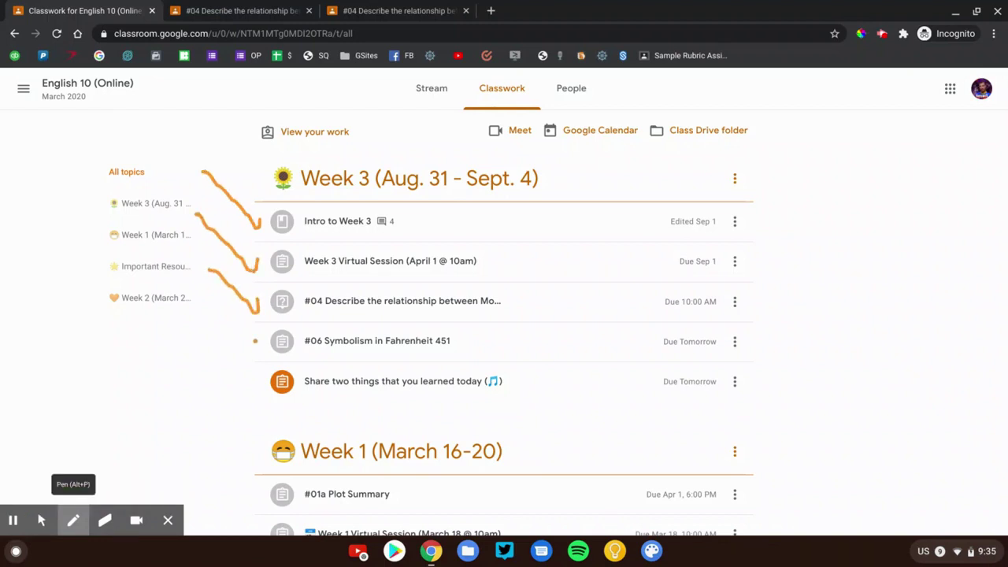
{"action": "left_click_drag", "start_coordinate": [255, 341], "coordinate": [189, 296]}
{"action": "mouse_move", "coordinate": [256, 381]}
{"action": "left_mouse_down"}
{"action": "mouse_move", "coordinate": [258, 399]}
{"action": "mouse_move", "coordinate": [173, 340]}
{"action": "left_mouse_up"}
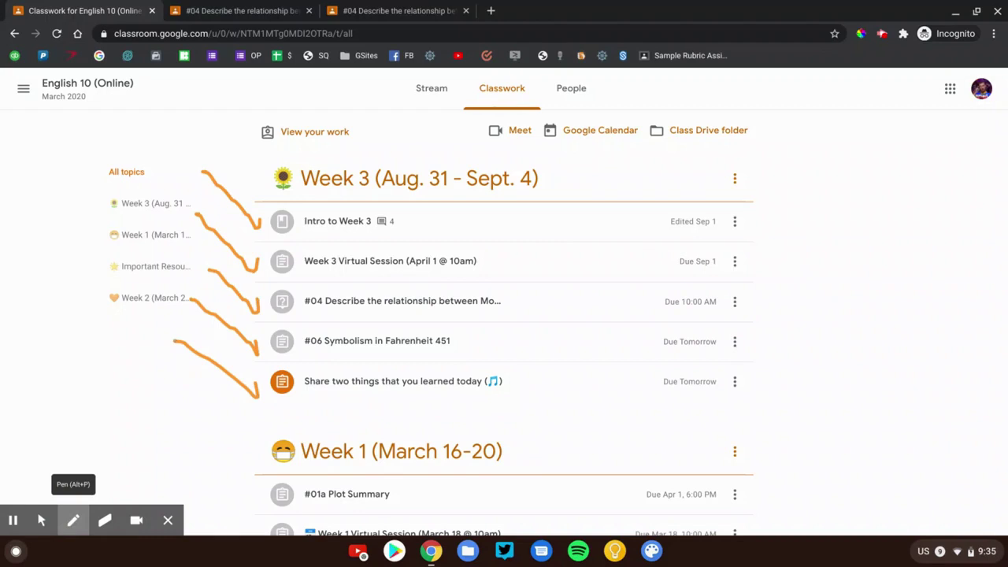
{"action": "left_click", "coordinate": [104, 519]}
{"action": "left_click", "coordinate": [15, 488]}
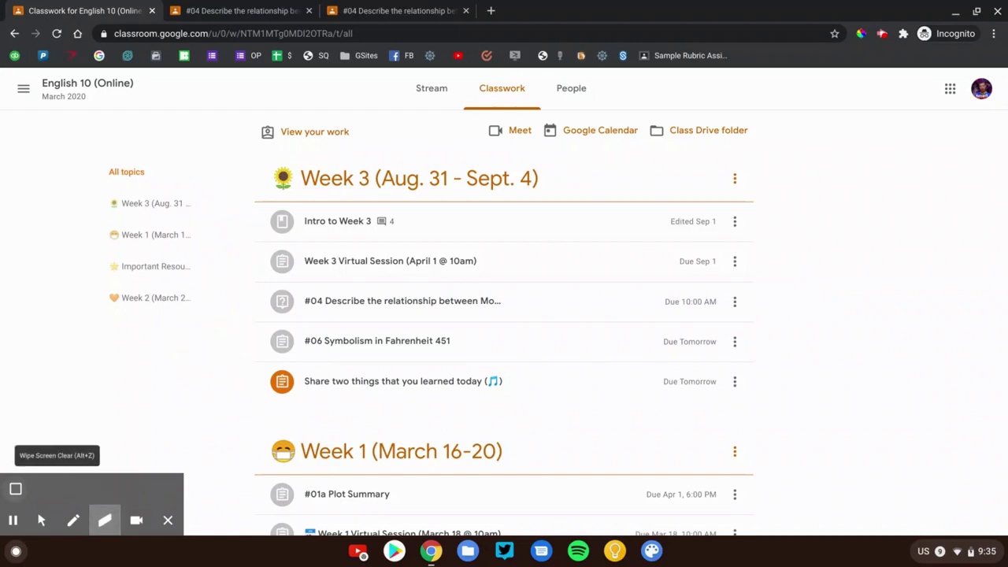
{"action": "left_click", "coordinate": [42, 520]}
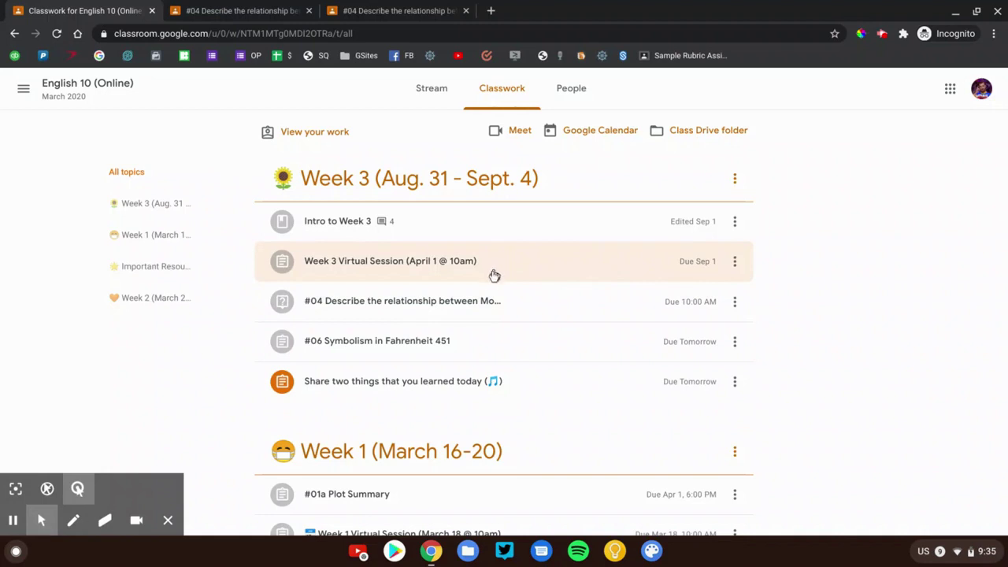
{"action": "left_click", "coordinate": [471, 346]}
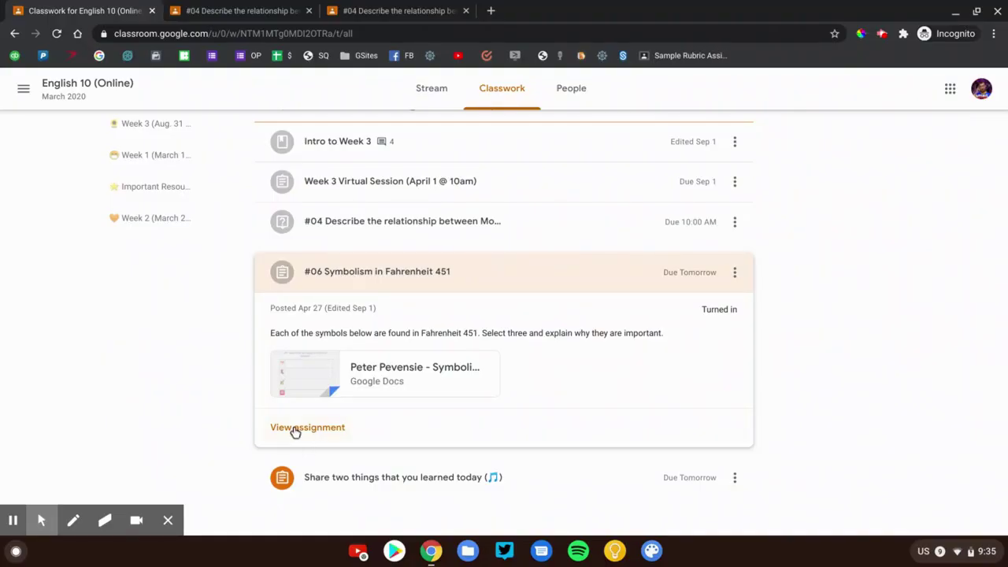
Open the #06 assignment details and circle its points, due date, Your work and comment areas
{"action": "left_click", "coordinate": [294, 431]}
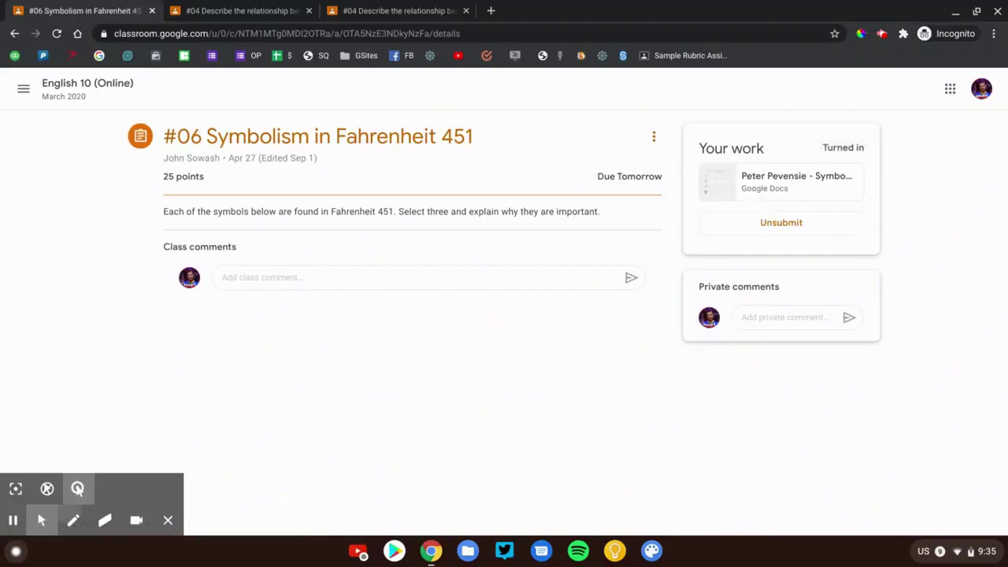
{"action": "left_click", "coordinate": [73, 520]}
{"action": "mouse_move", "coordinate": [159, 174]}
{"action": "left_mouse_down"}
{"action": "mouse_move", "coordinate": [206, 189]}
{"action": "mouse_move", "coordinate": [155, 163]}
{"action": "left_mouse_up"}
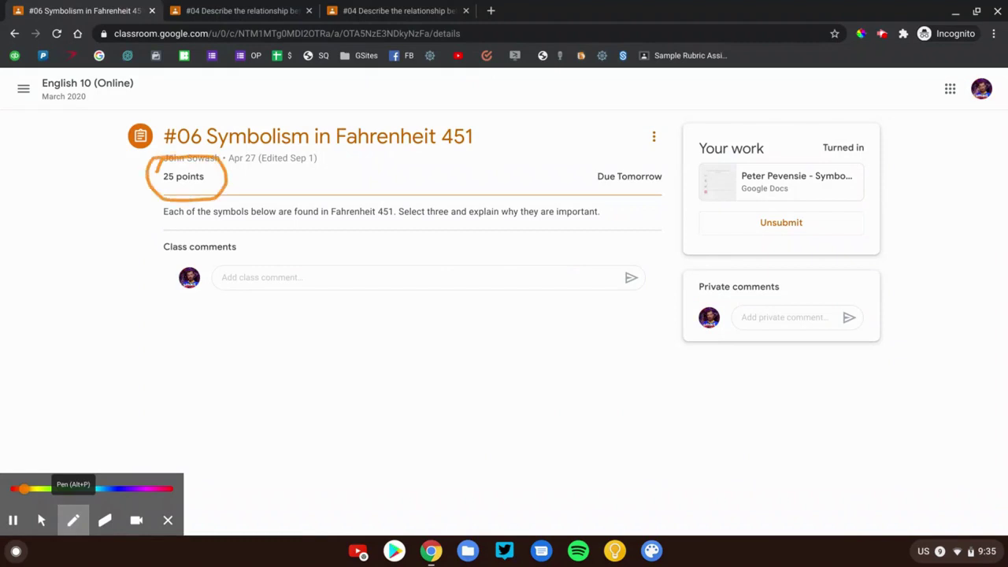
{"action": "left_click_drag", "start_coordinate": [584, 156], "coordinate": [610, 143]}
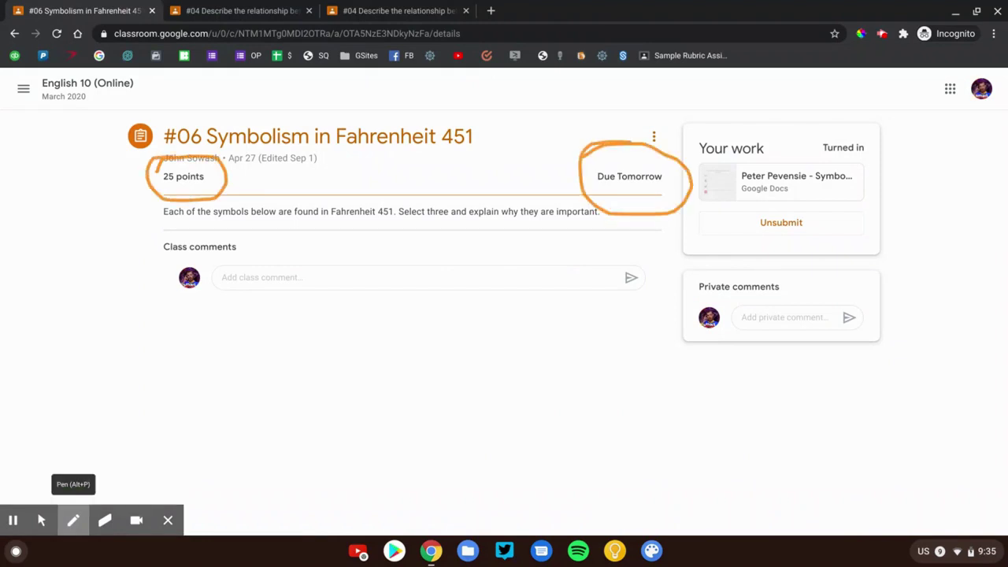
{"action": "mouse_move", "coordinate": [717, 127]}
{"action": "left_mouse_down"}
{"action": "mouse_move", "coordinate": [890, 161]}
{"action": "mouse_move", "coordinate": [673, 193]}
{"action": "mouse_move", "coordinate": [731, 126]}
{"action": "left_mouse_up"}
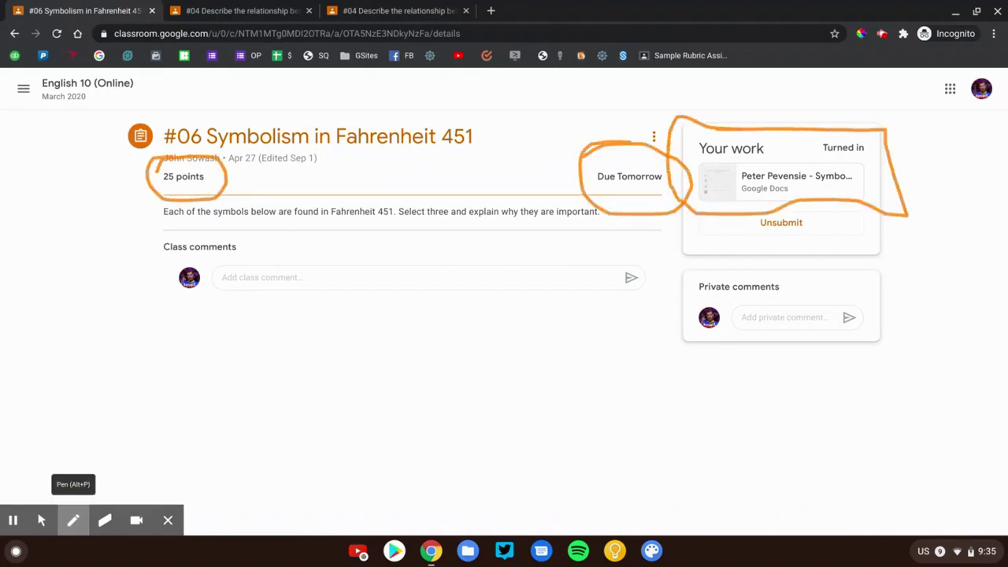
{"action": "mouse_move", "coordinate": [716, 272]}
{"action": "left_mouse_down"}
{"action": "mouse_move", "coordinate": [874, 358]}
{"action": "mouse_move", "coordinate": [759, 242]}
{"action": "left_mouse_up"}
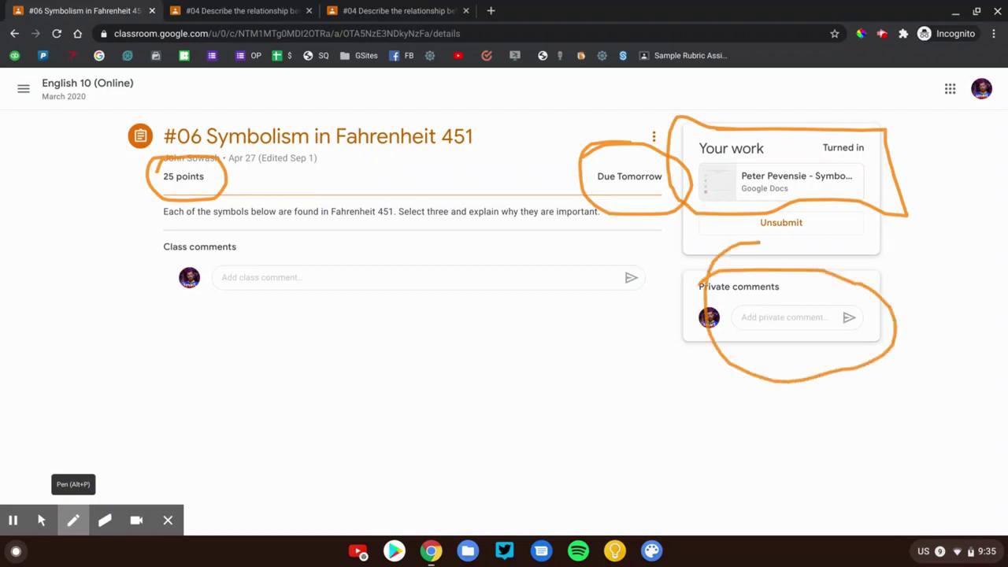
{"action": "mouse_move", "coordinate": [154, 240]}
{"action": "left_mouse_down"}
{"action": "mouse_move", "coordinate": [212, 230]}
{"action": "mouse_move", "coordinate": [208, 246]}
{"action": "left_mouse_up"}
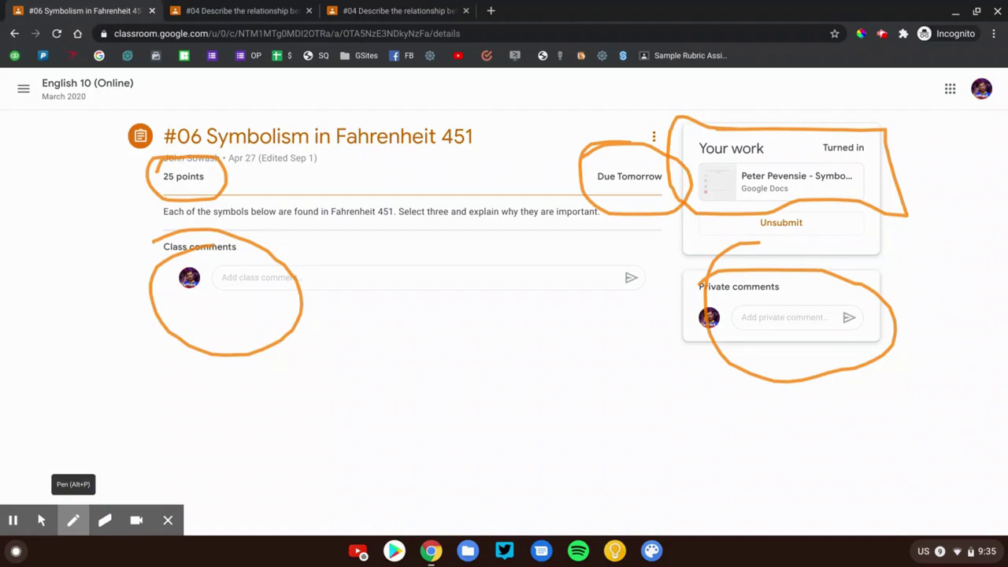
Erase all annotations, leave annotation mode (Alt+M), and start unsubmitting the #06 work
{"action": "left_click", "coordinate": [105, 519]}
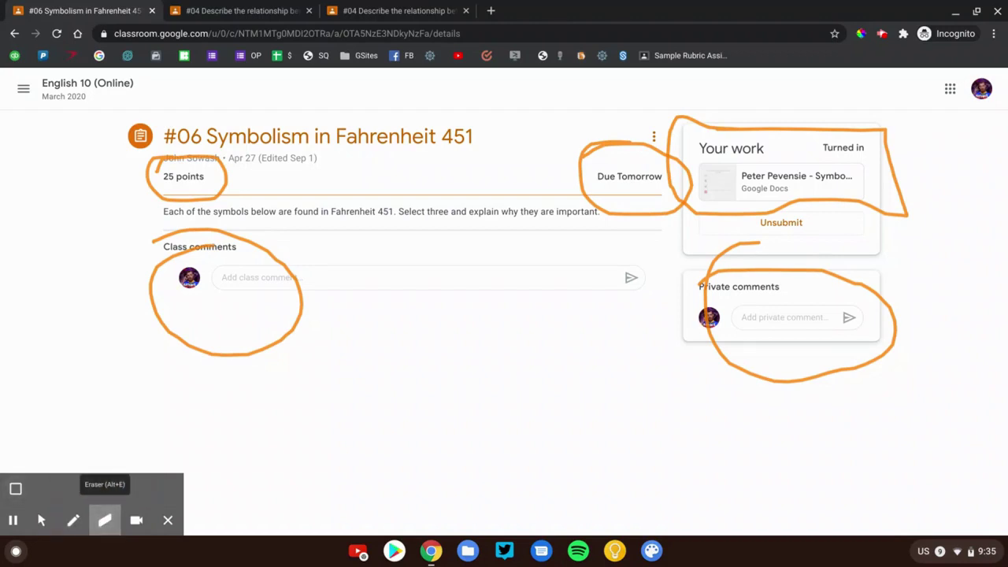
{"action": "left_click", "coordinate": [15, 488]}
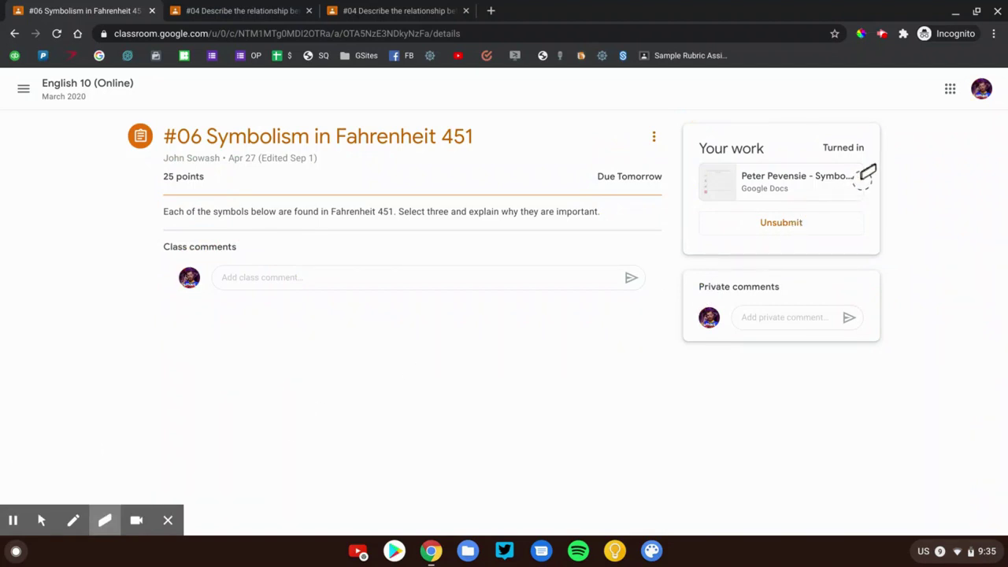
{"action": "key", "text": "alt+m"}
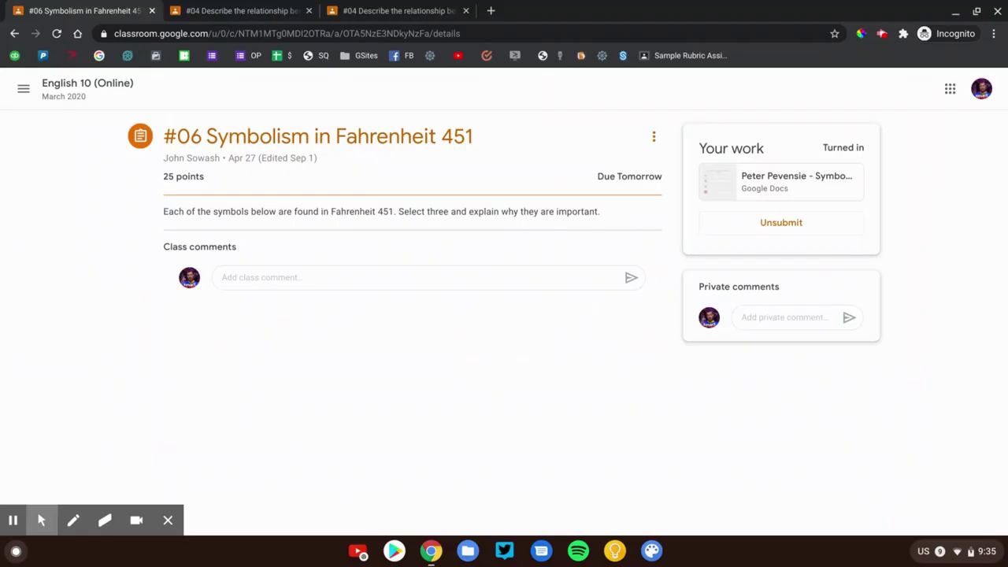
{"action": "left_click", "coordinate": [444, 396]}
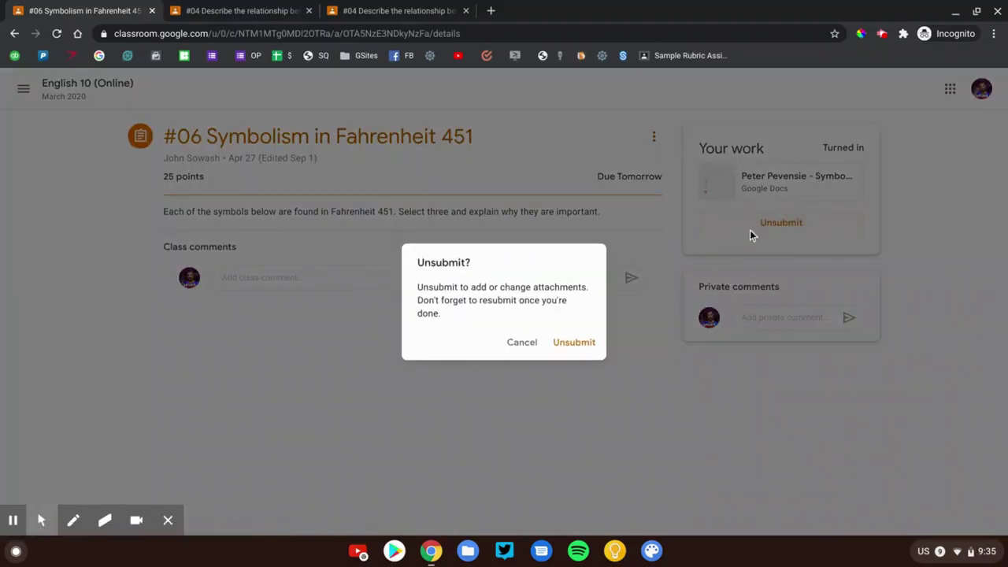
Confirm Unsubmit so the #06 work returns to Assigned
{"action": "left_click", "coordinate": [570, 343]}
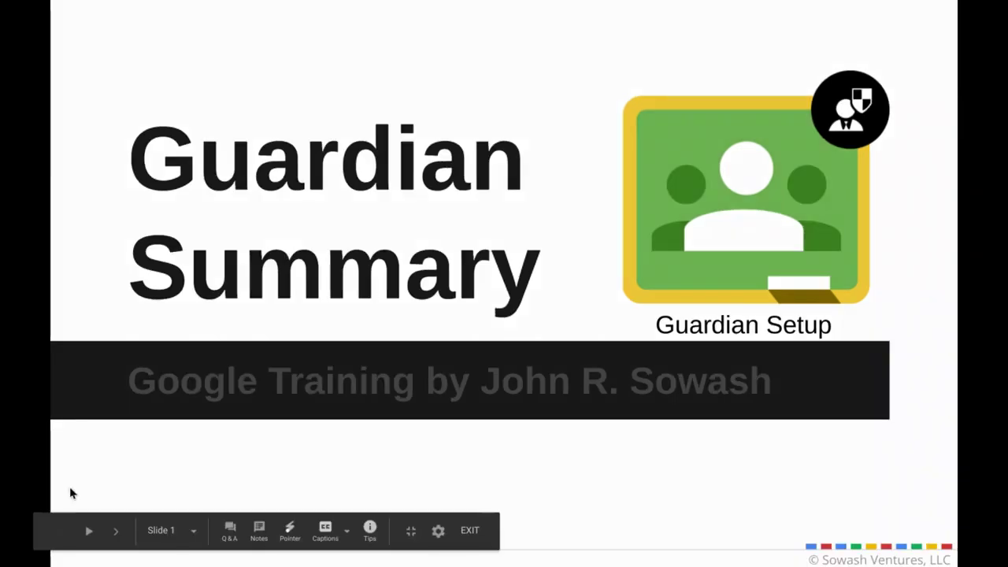
Present the Guardian Access and Key Features slides, then exit to the Gmail inbox
{"action": "mouse_move", "coordinate": [70, 493]}
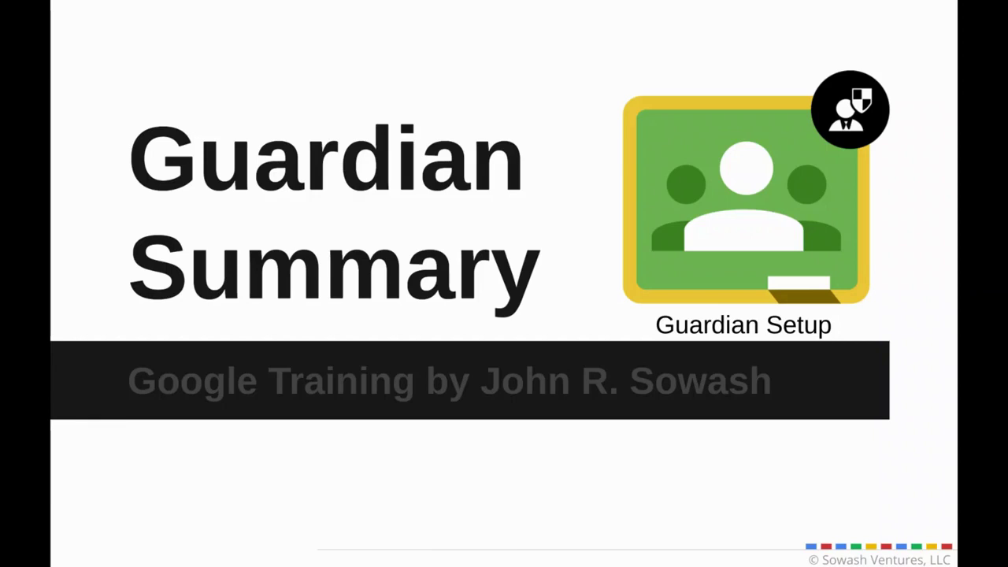
{"action": "left_click", "coordinate": [258, 408]}
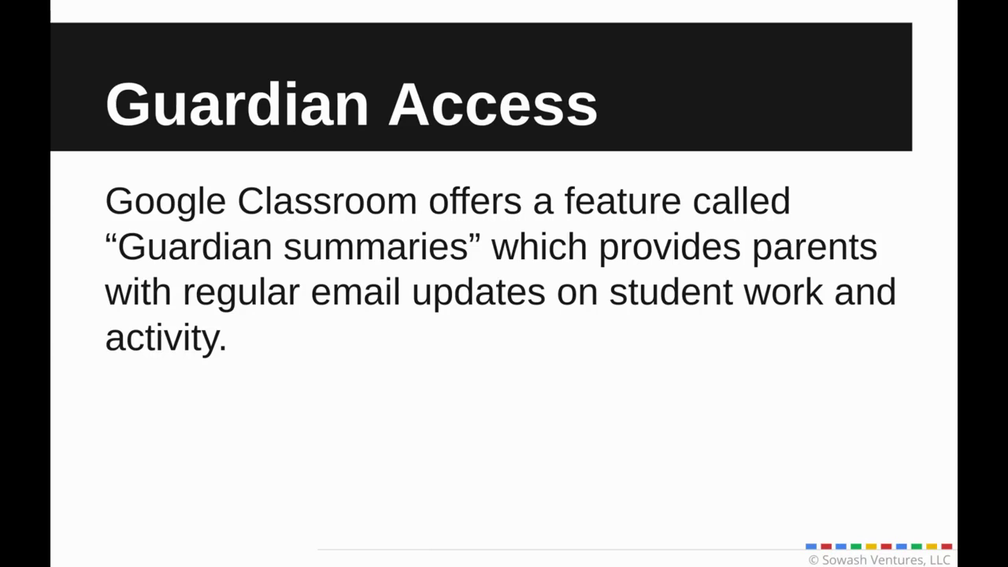
{"action": "key", "text": "Right"}
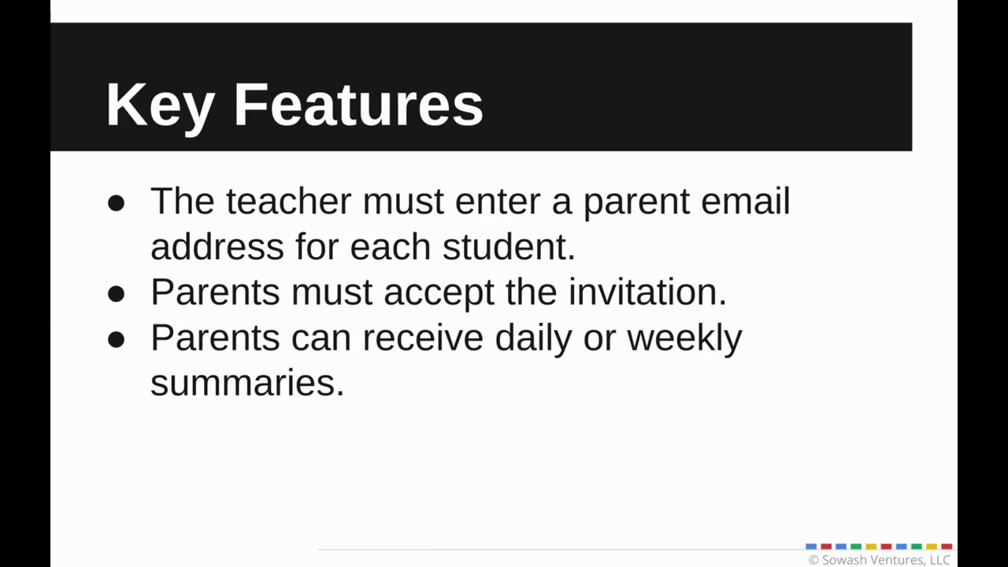
{"action": "key", "text": "Escape"}
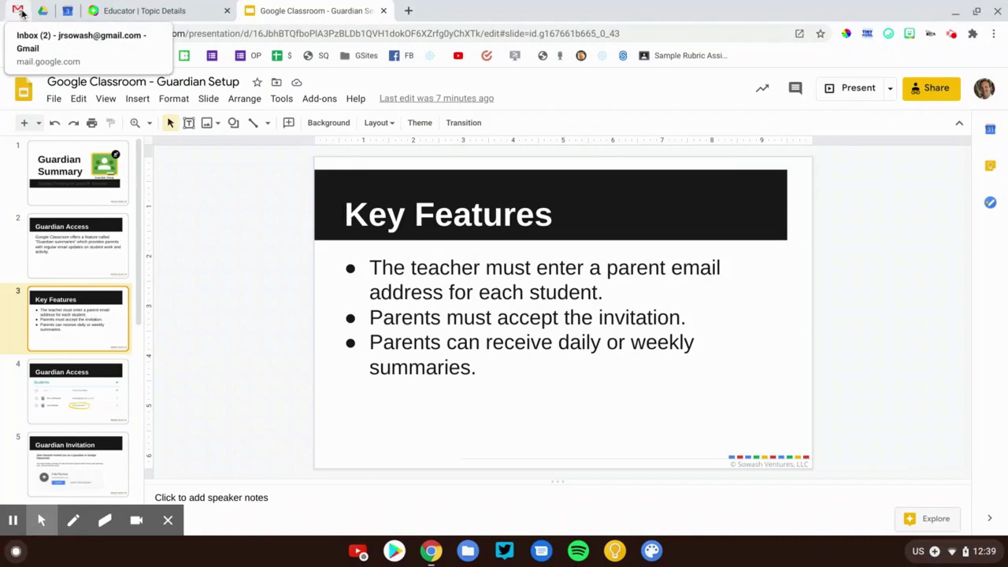
{"action": "left_click", "coordinate": [19, 11]}
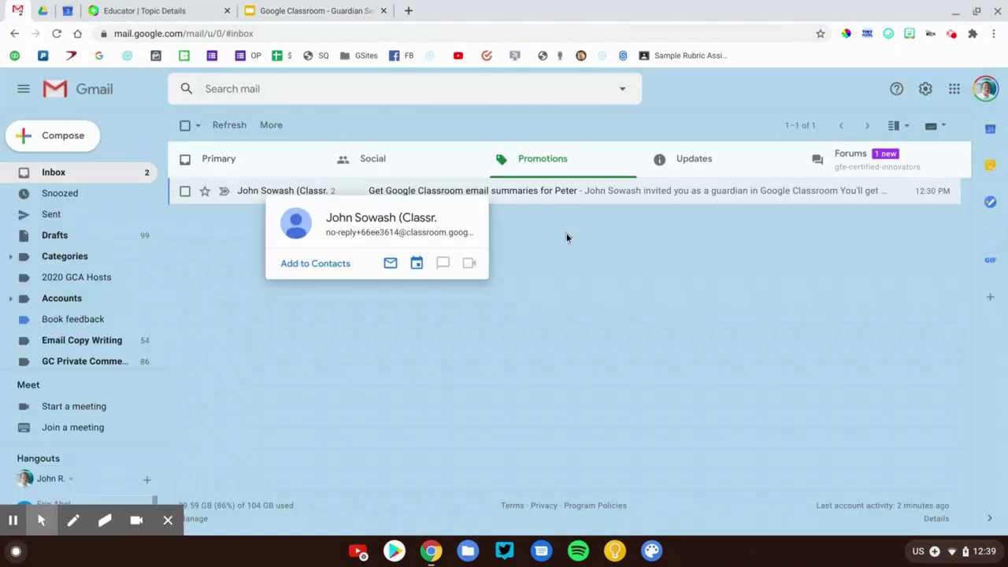
Open the Classroom email-summaries invitation, expand its trimmed content, and accept it
{"action": "left_click", "coordinate": [559, 197]}
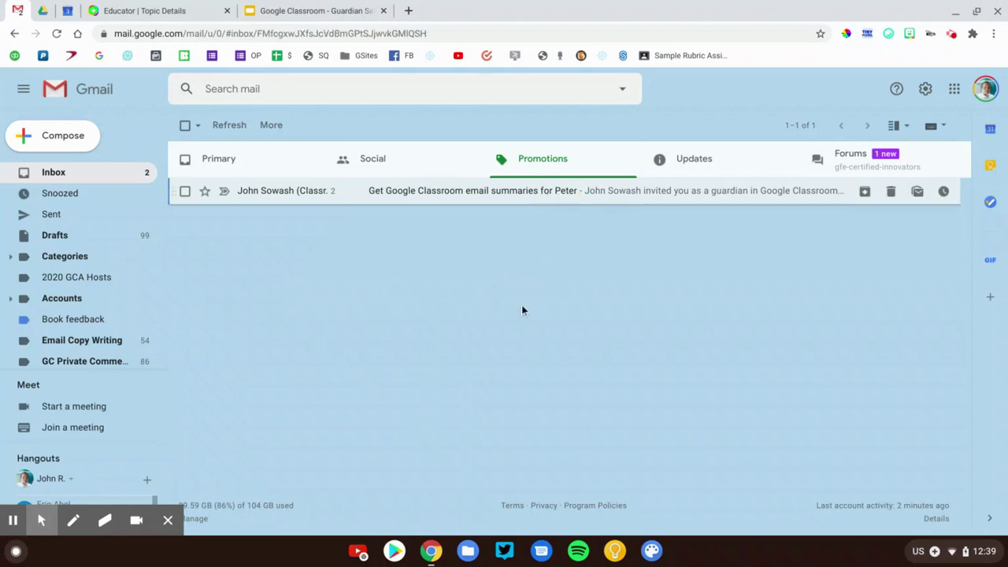
{"action": "left_click", "coordinate": [221, 280]}
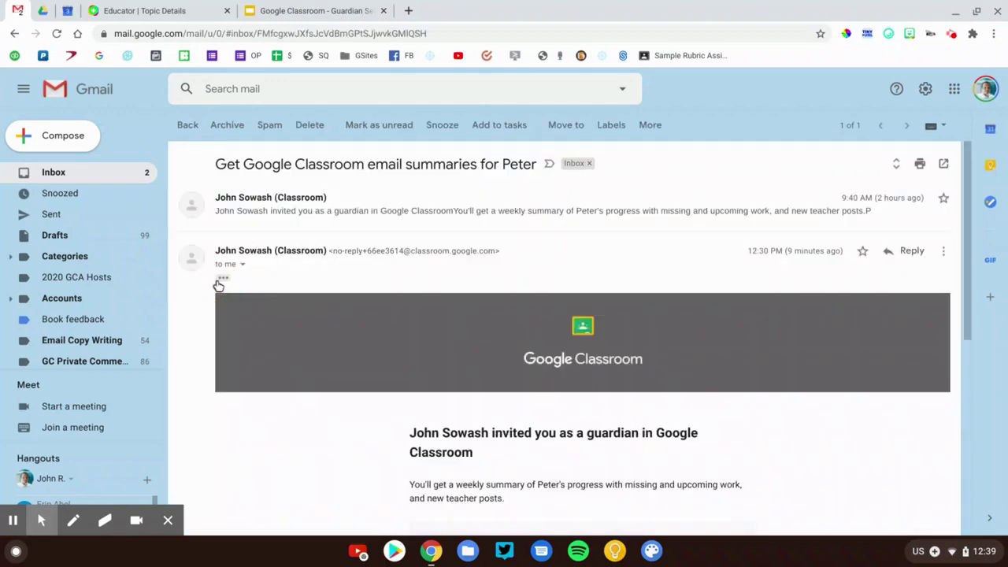
{"action": "scroll", "coordinate": [508, 402], "scroll_direction": "down", "scroll_amount": 3}
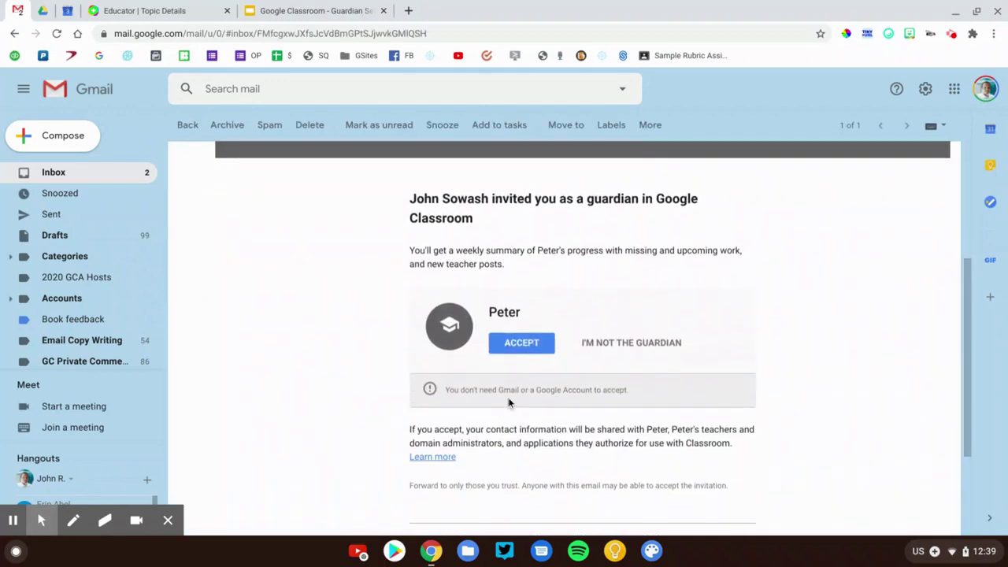
{"action": "left_click", "coordinate": [549, 339]}
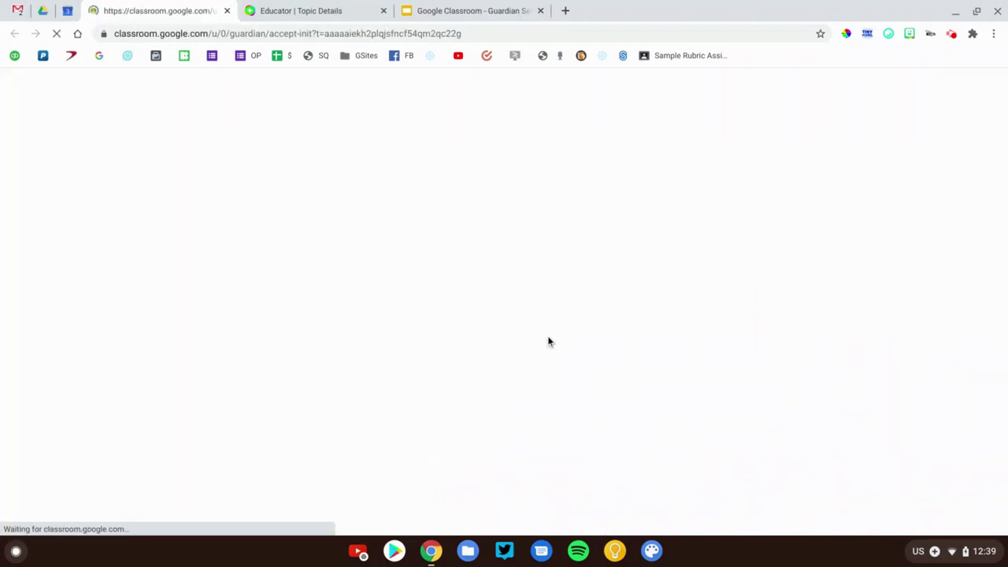
Confirm the guardian acceptance and pick the email summary frequency from the Frequency dropdown
{"action": "left_click", "coordinate": [584, 360]}
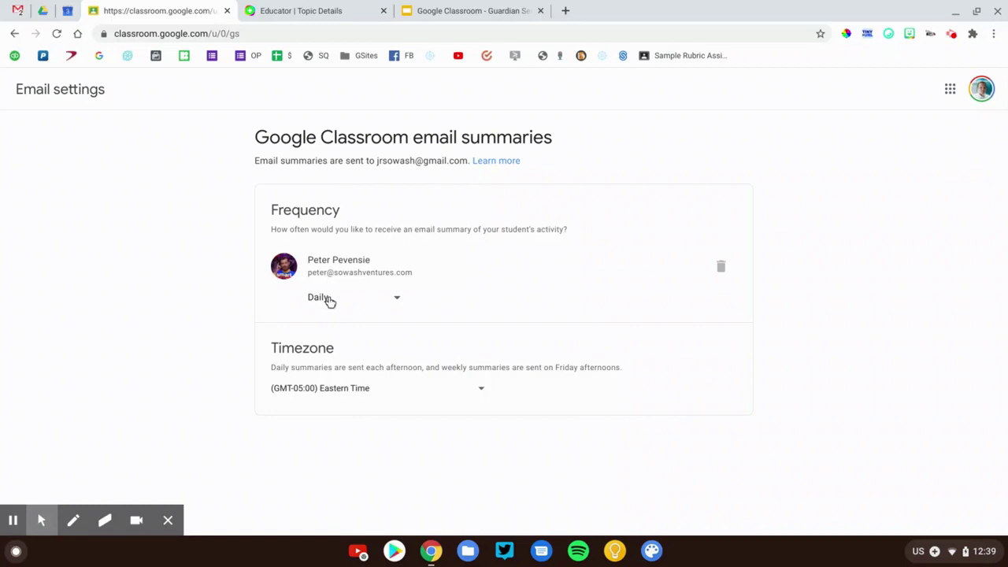
{"action": "left_click", "coordinate": [328, 300]}
{"action": "left_click", "coordinate": [346, 280]}
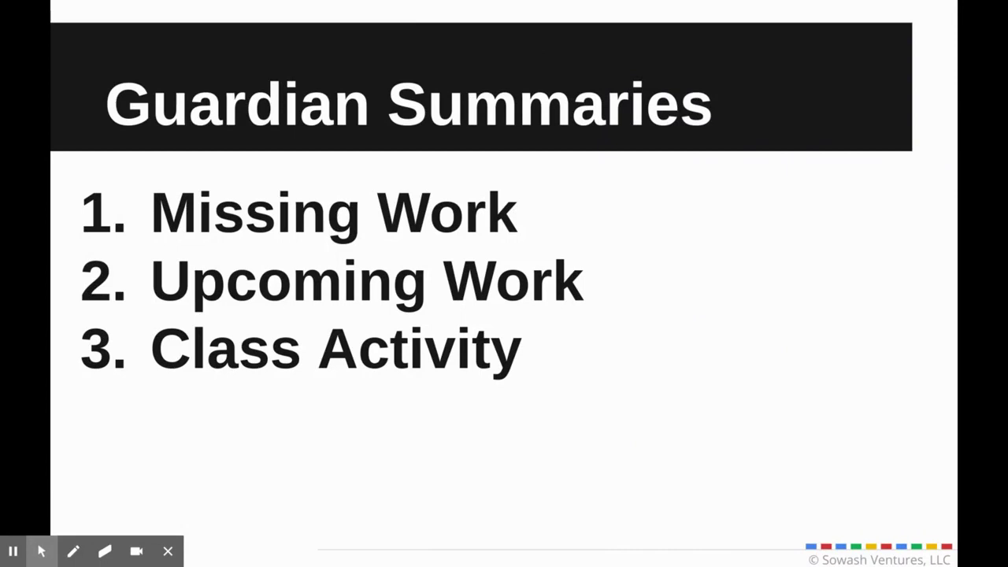
Advance through the Missing Work, Upcoming Work and Class Activity slides
{"action": "key", "text": "Right"}
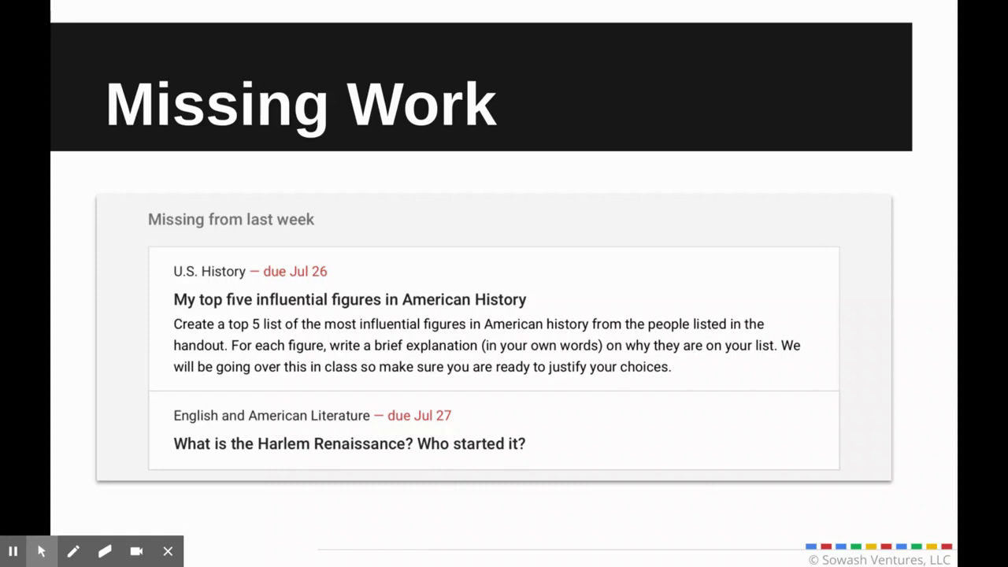
{"action": "key", "text": "Right"}
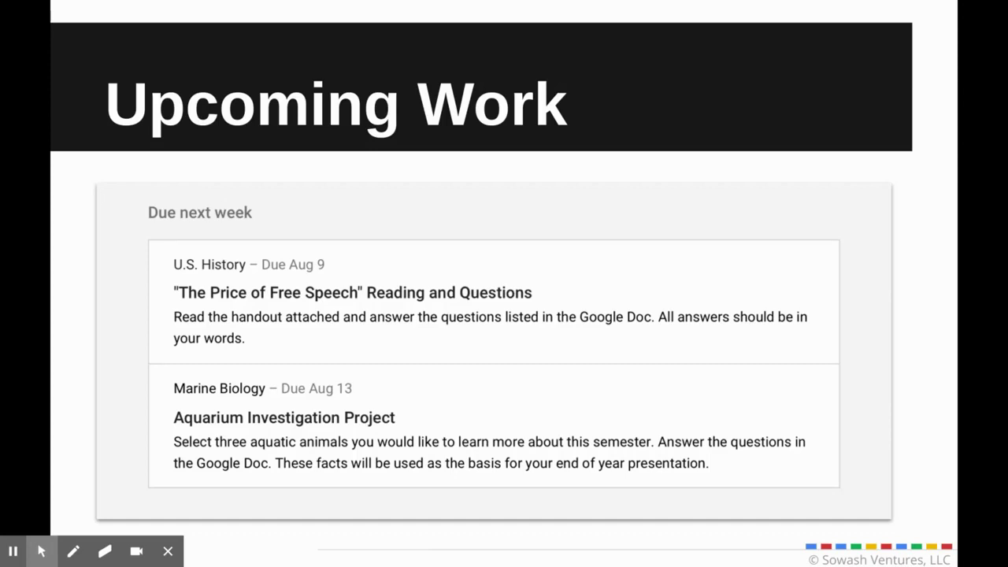
{"action": "key", "text": "Right"}
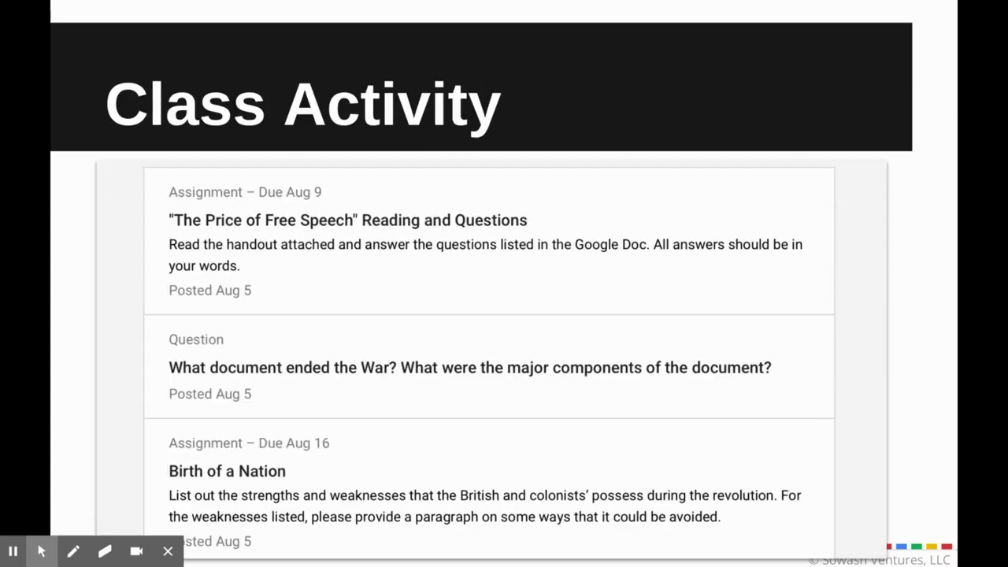